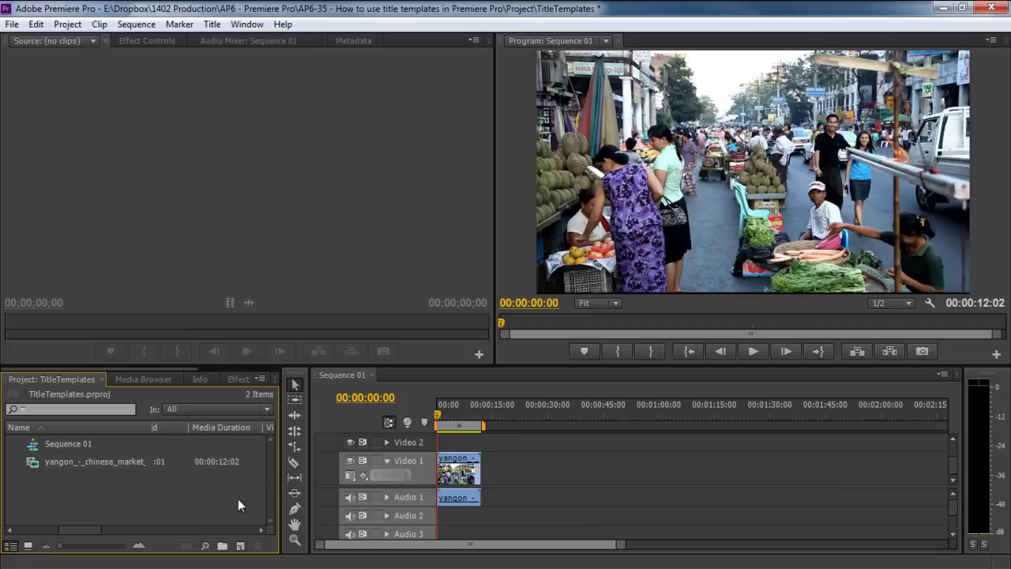
Step: Create a new title item named 'Main Title' and open it in the Titler
left_click(240, 545)
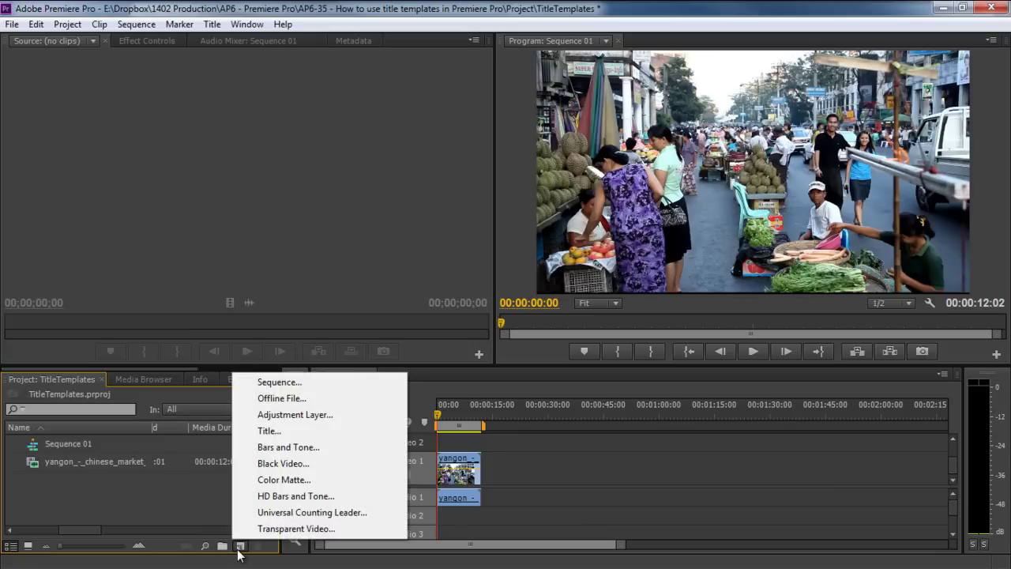
left_click(278, 434)
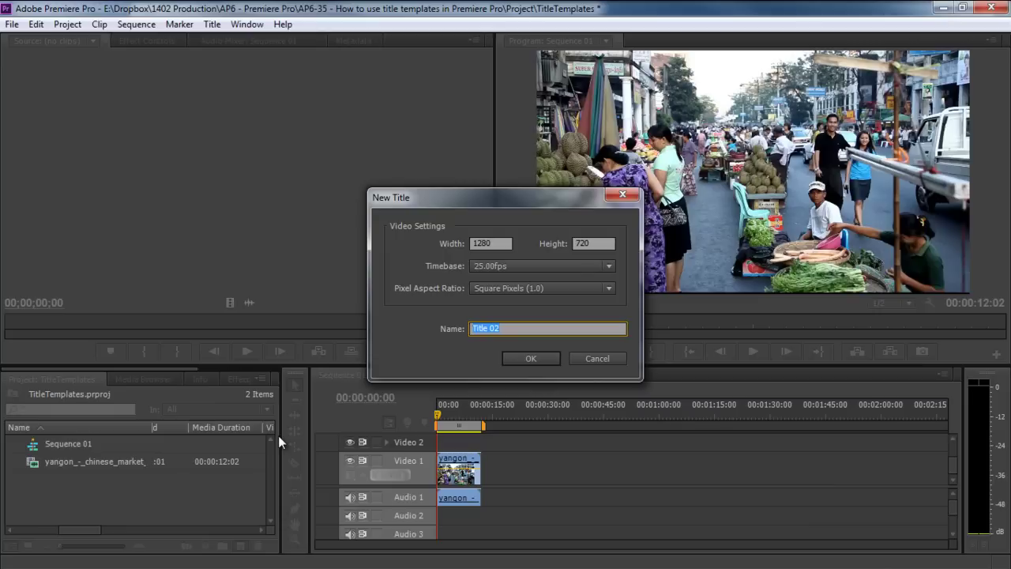
type("Main Title")
key("Return")
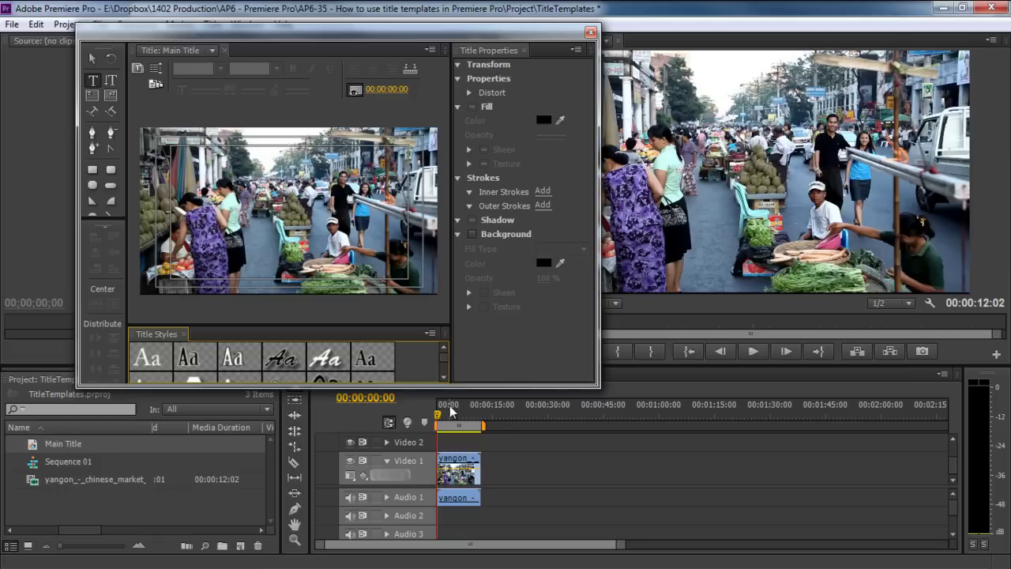
Step: Move to a later frame and check Title Designer Presets in the title templates
left_click_drag(440, 417, 455, 420)
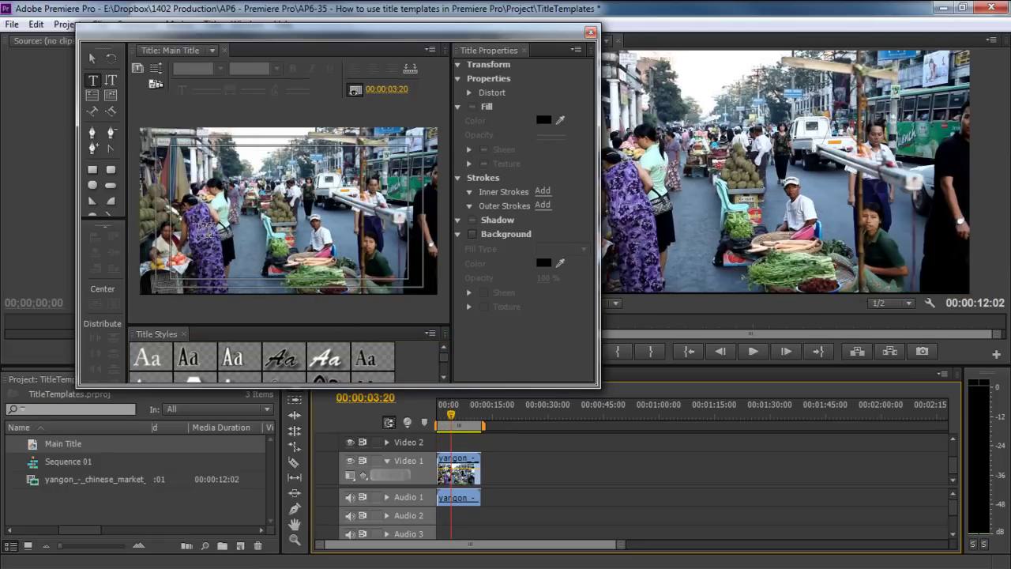
left_click(152, 84)
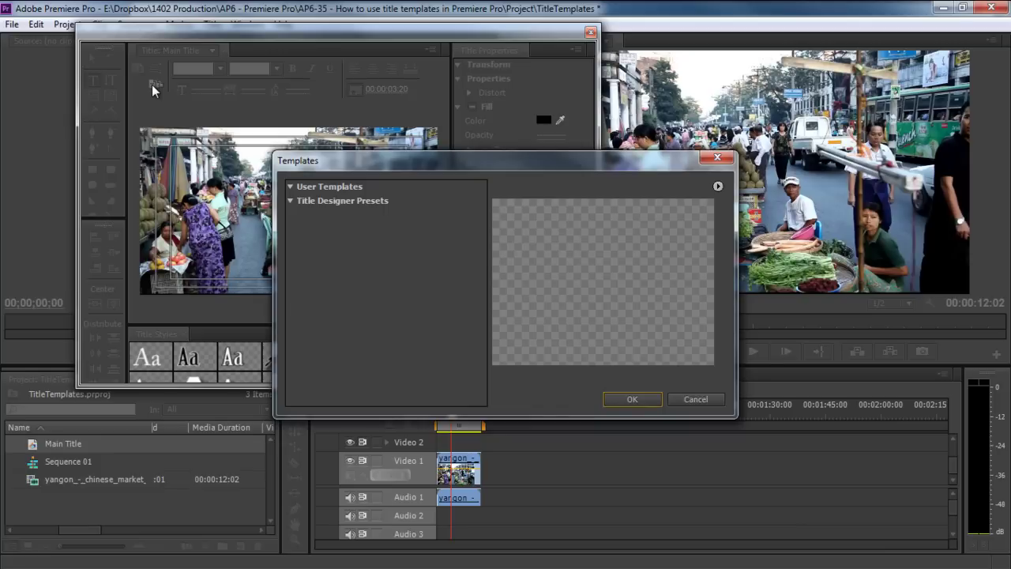
left_click(308, 201)
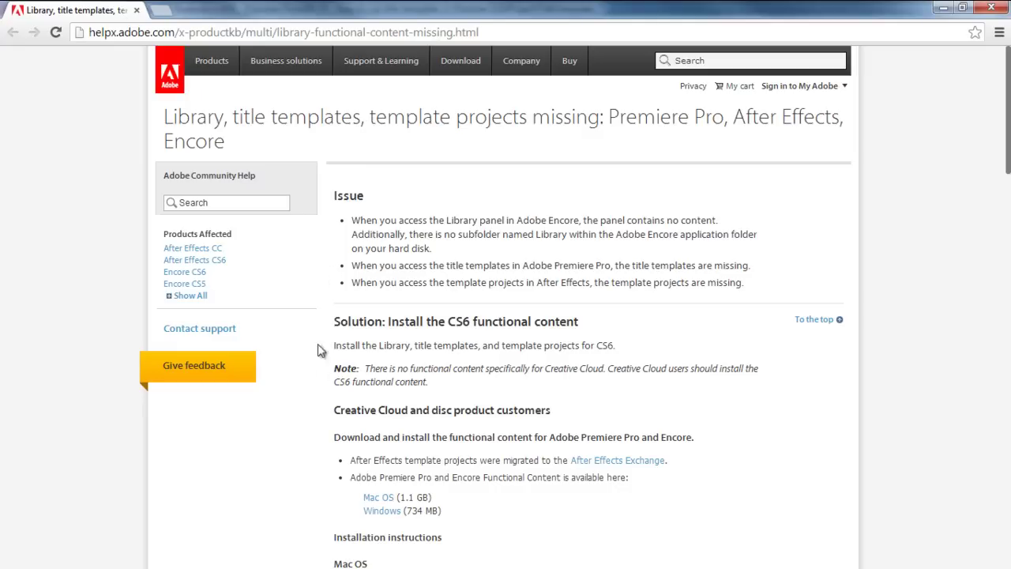
Step: Download the Windows (734 MB) functional content archive from Adobe's help page
left_click(377, 513)
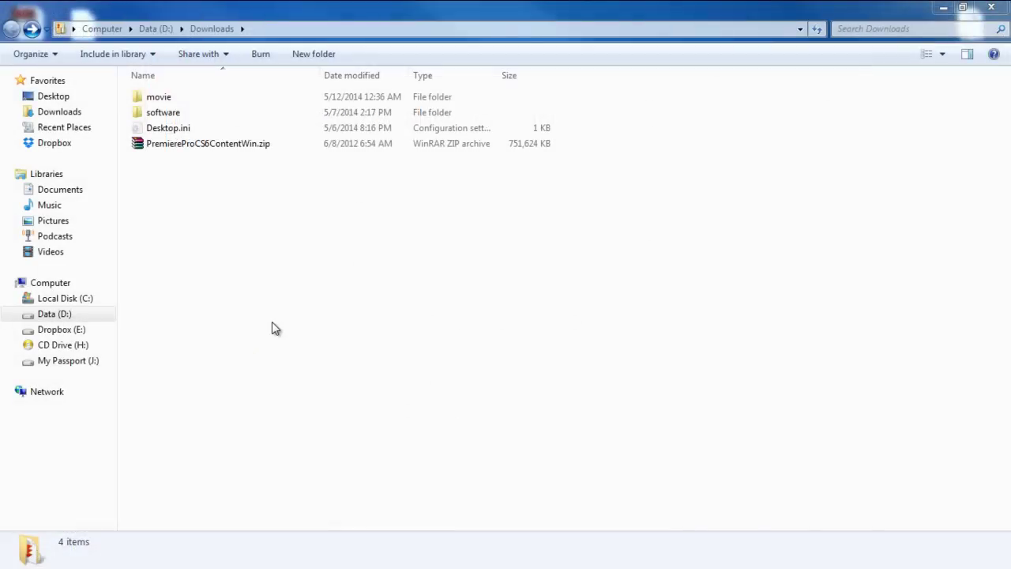
Step: Extract PremiereProCS6ContentWin.zip to its own folder and open it
right_click(234, 142)
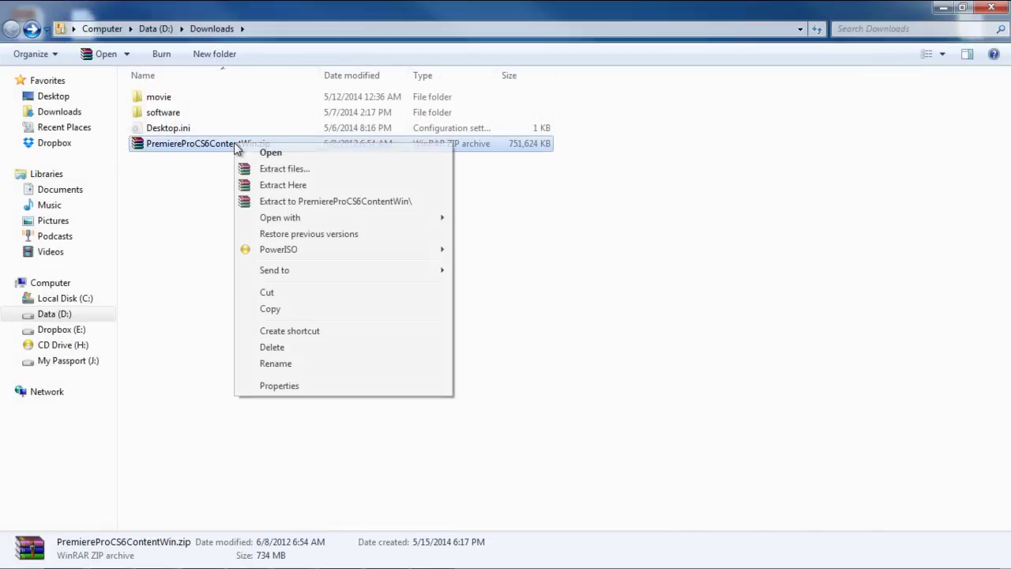
left_click(260, 202)
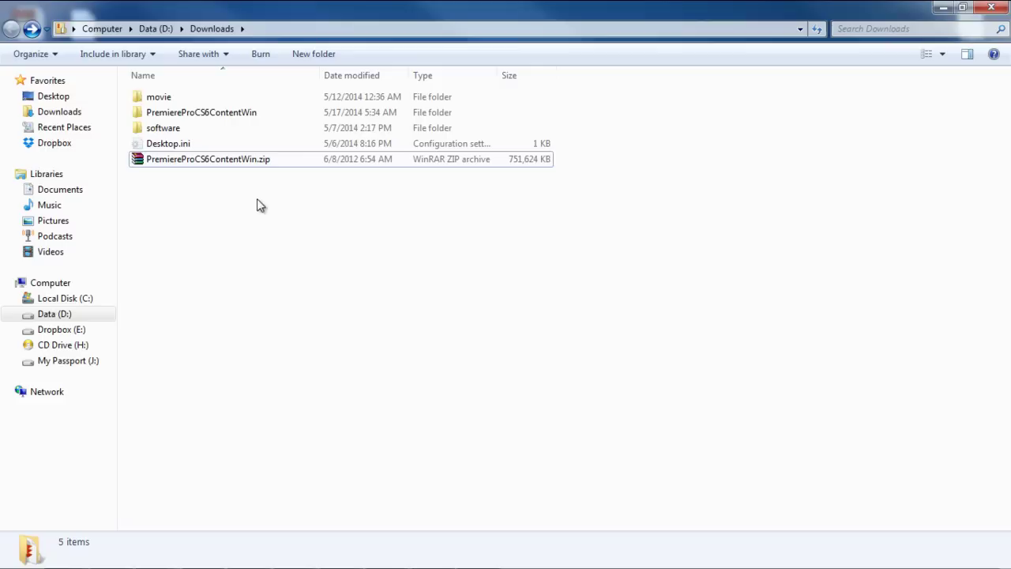
double_click(261, 112)
Step: Extract the .7z content archive and open the Adobe Premiere Pro CS6 Functional Content folder
double_click(231, 105)
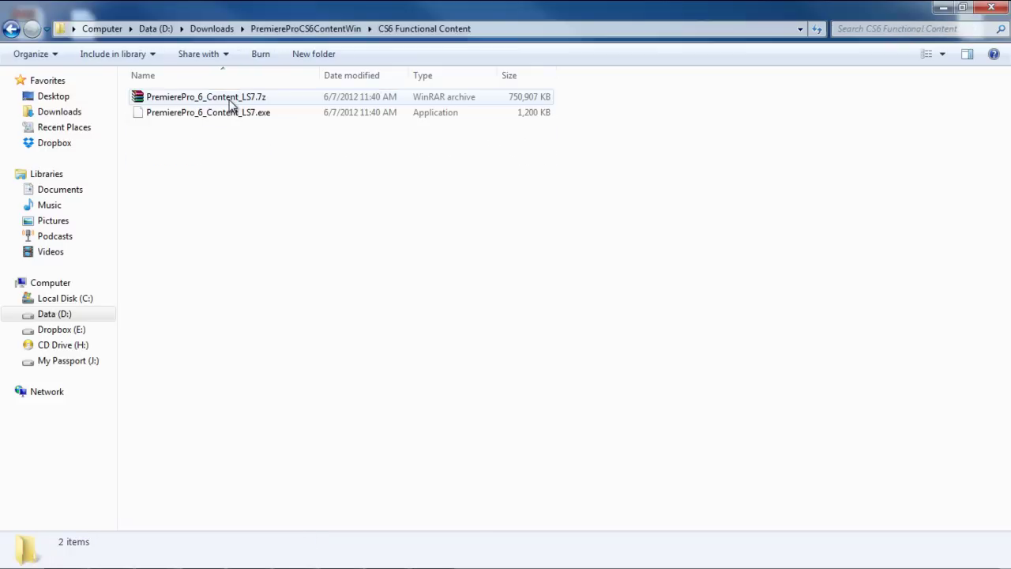
right_click(229, 100)
left_click(262, 158)
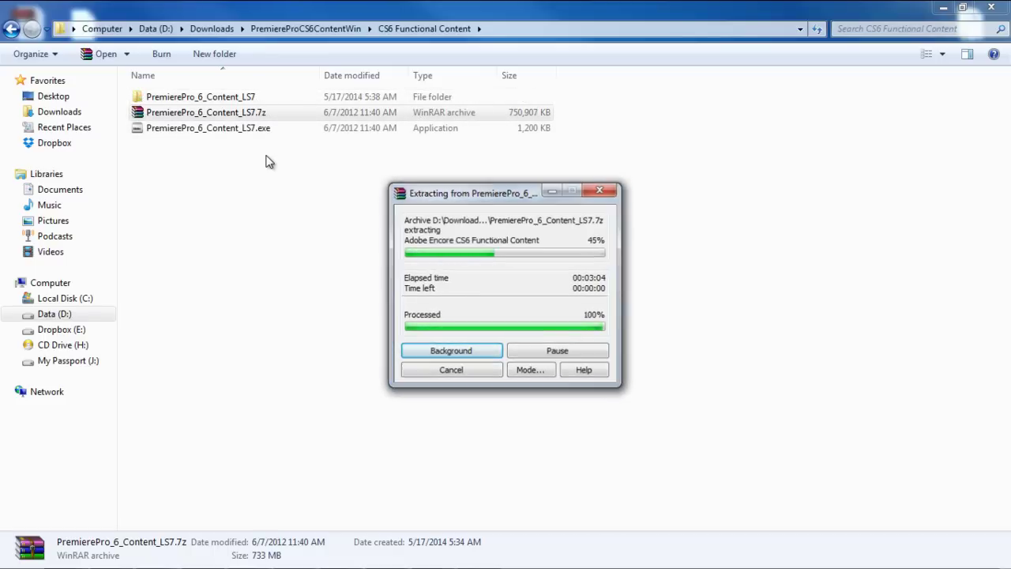
left_click(236, 101)
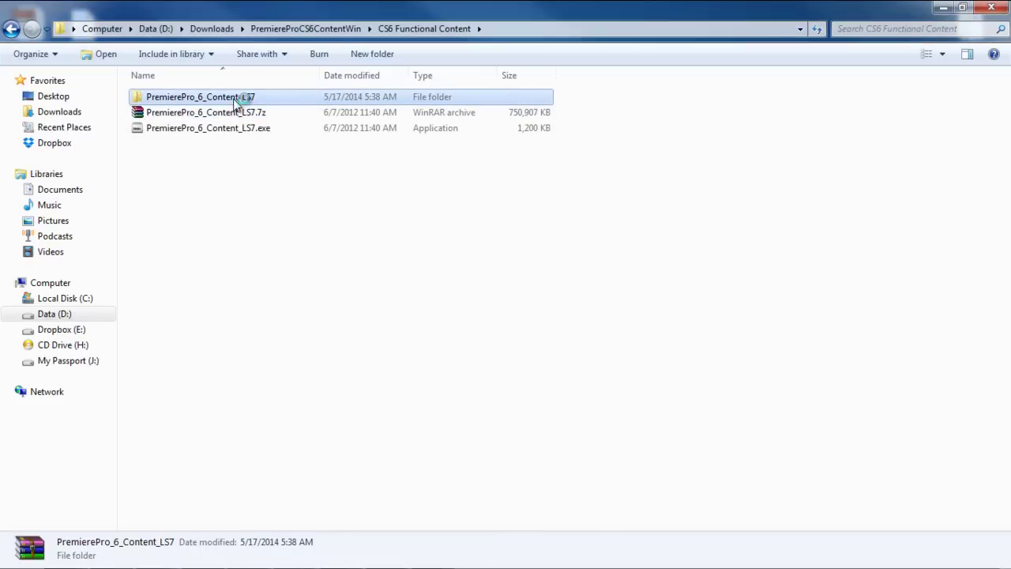
double_click(239, 103)
double_click(236, 113)
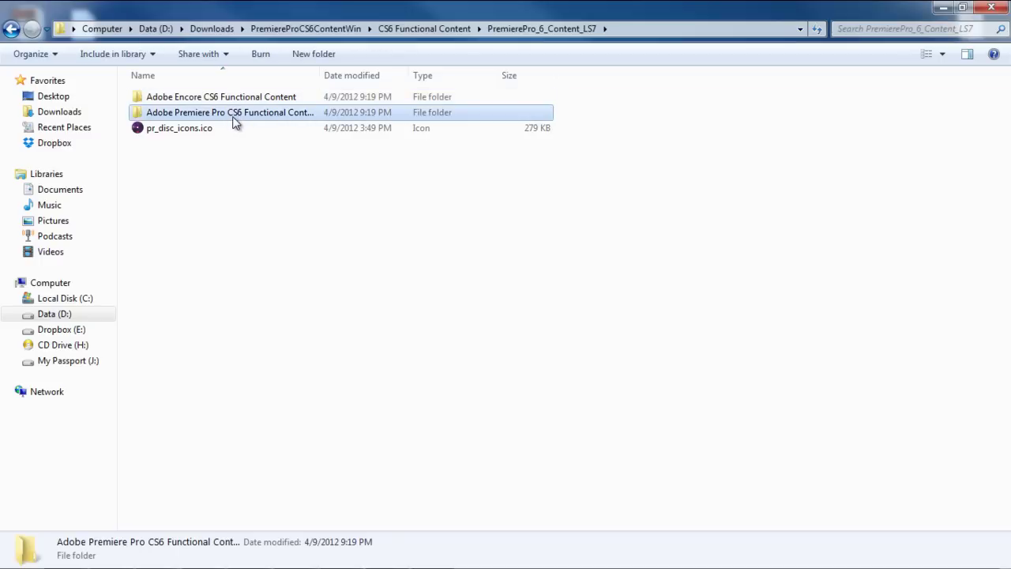
Step: Run Set-up.exe to install the functional content, then close the finished installer
double_click(178, 145)
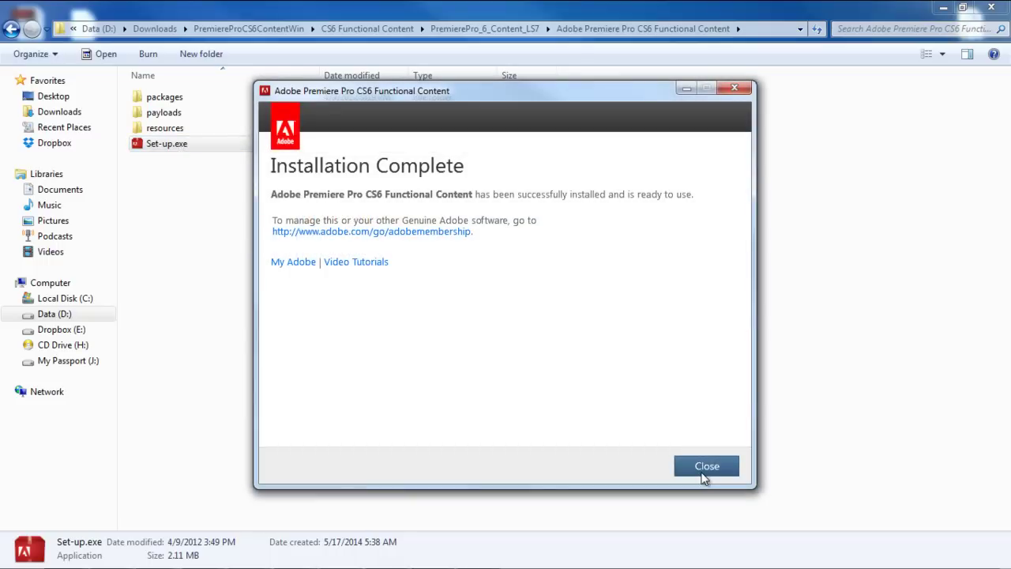
left_click(705, 468)
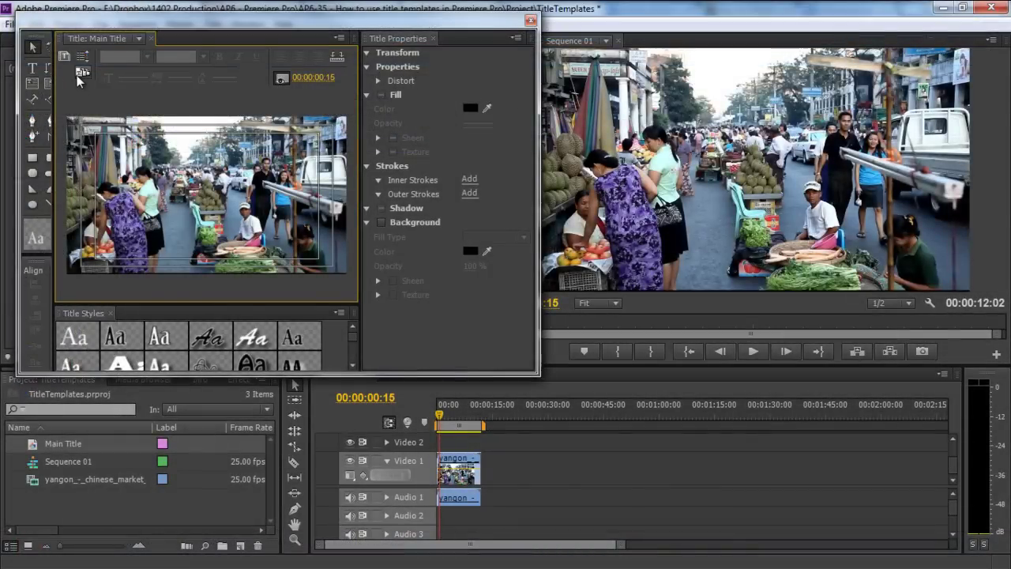
Step: Select the Abstract_Wide_low3 lower-third under Title Designer Presets > Corporate > Abstract
left_click(79, 73)
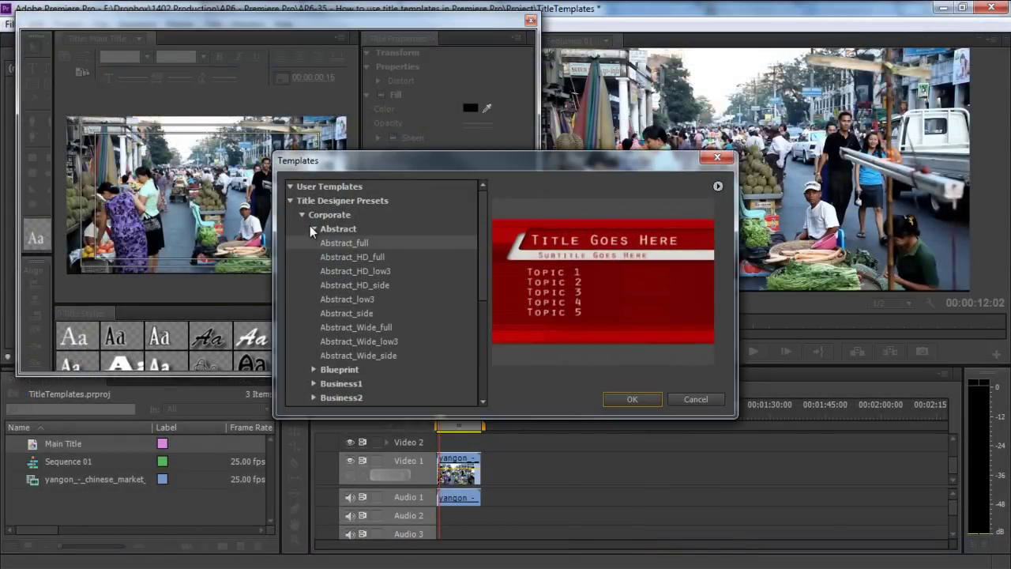
left_click(312, 227)
left_click(301, 214)
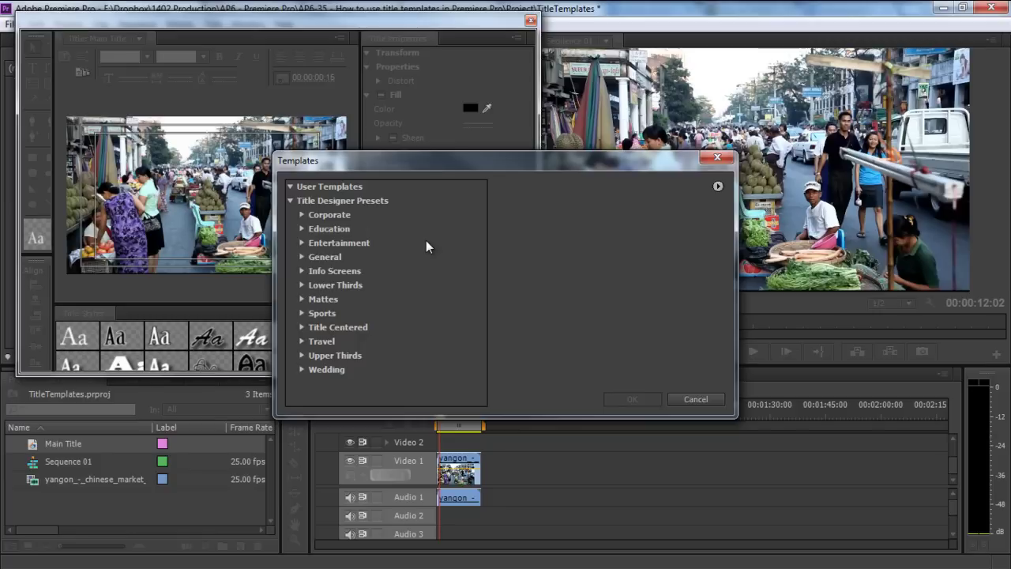
left_click(302, 214)
left_click(311, 228)
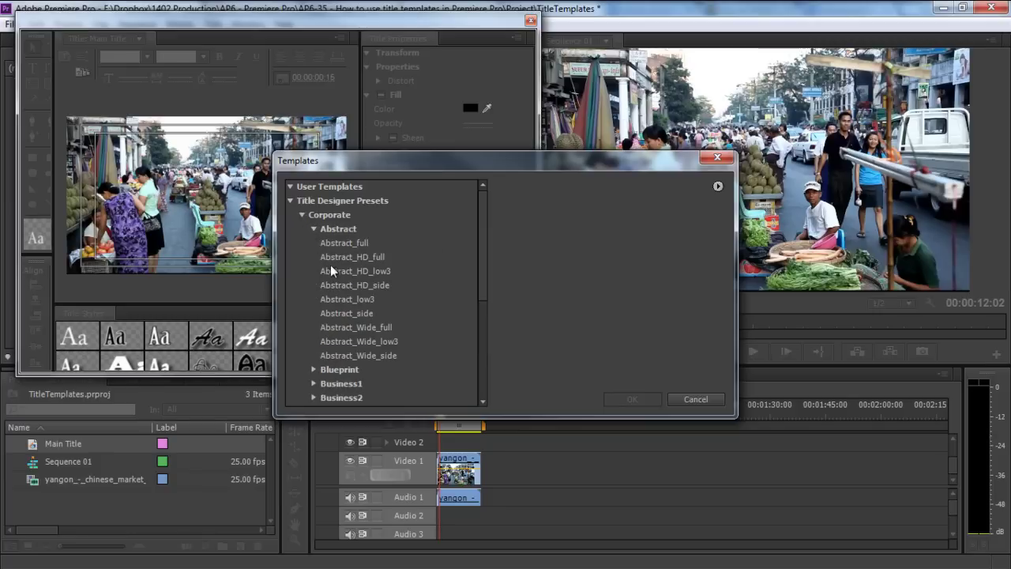
left_click(354, 347)
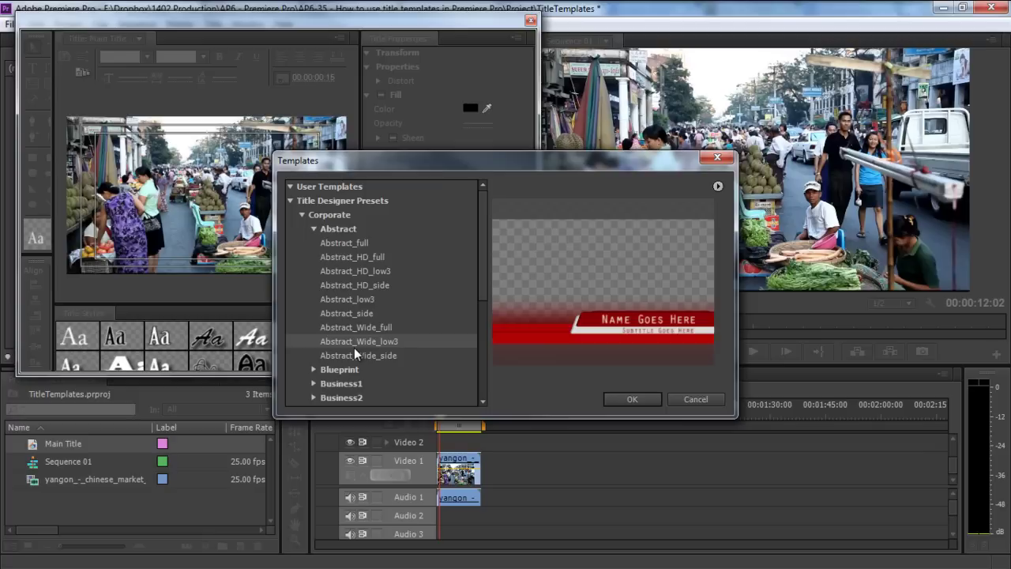
Step: Apply the red lower-third template to Main Title and inspect its bars
left_click(633, 399)
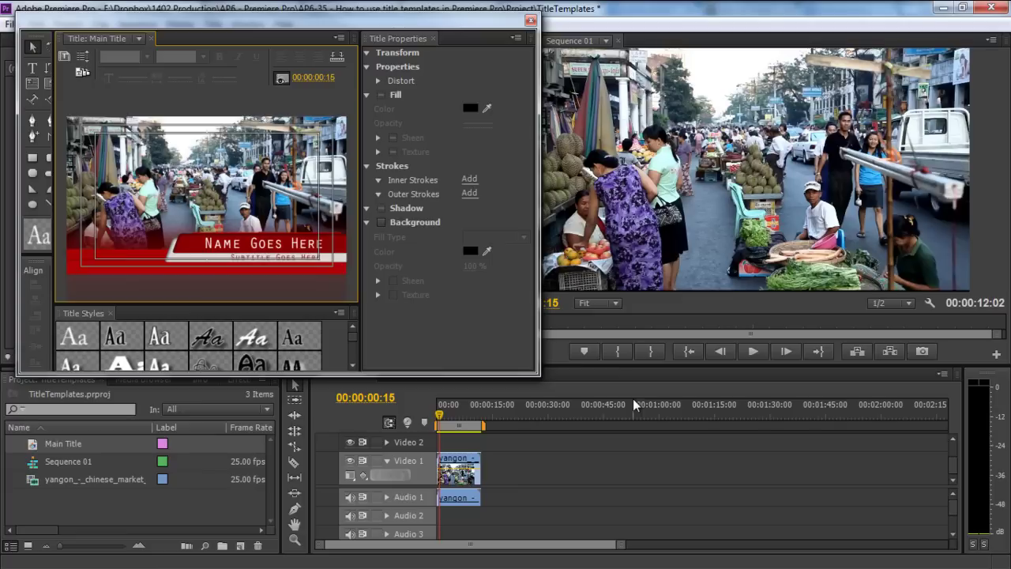
left_click(89, 292)
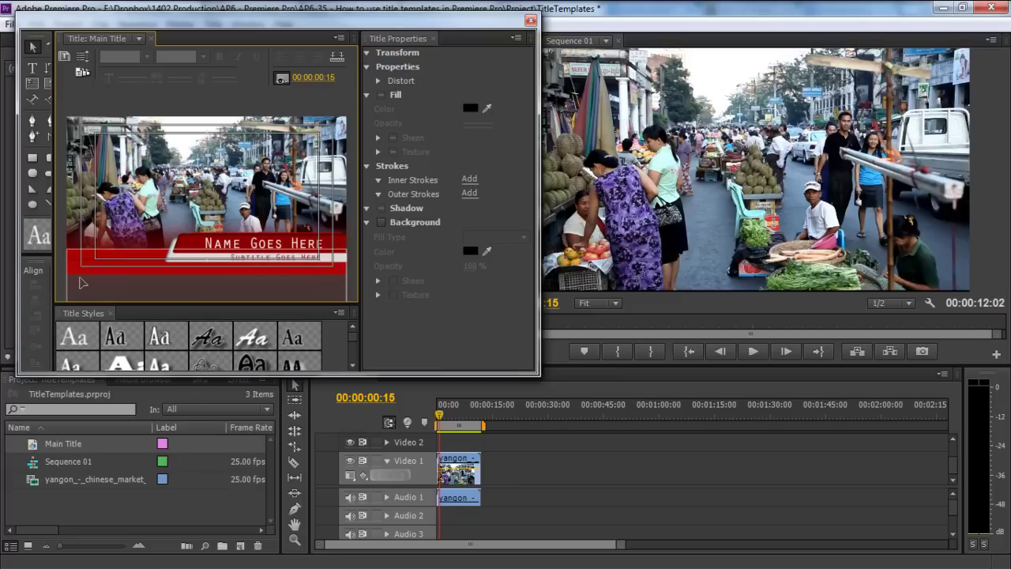
left_click(190, 251)
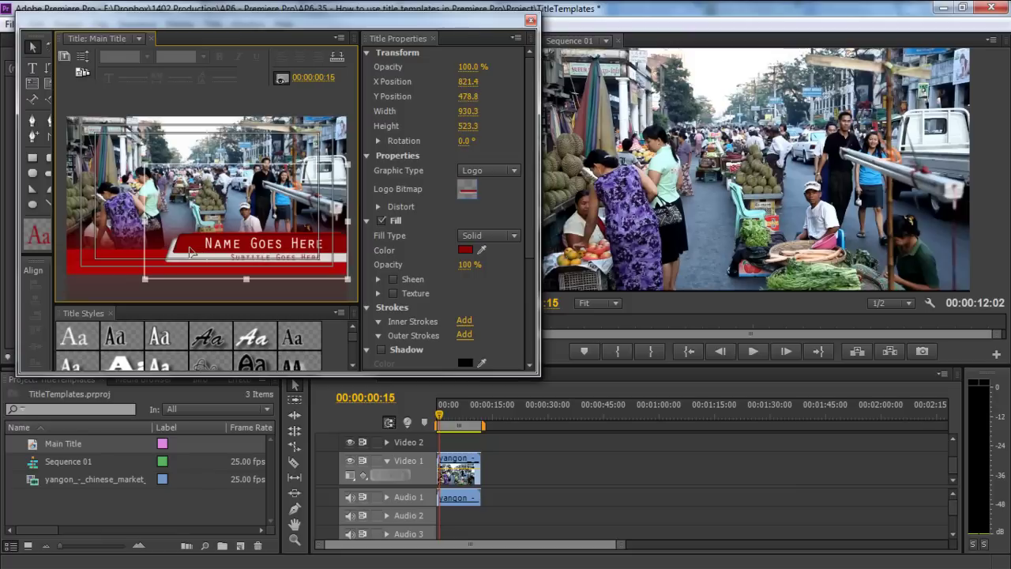
left_click(98, 239)
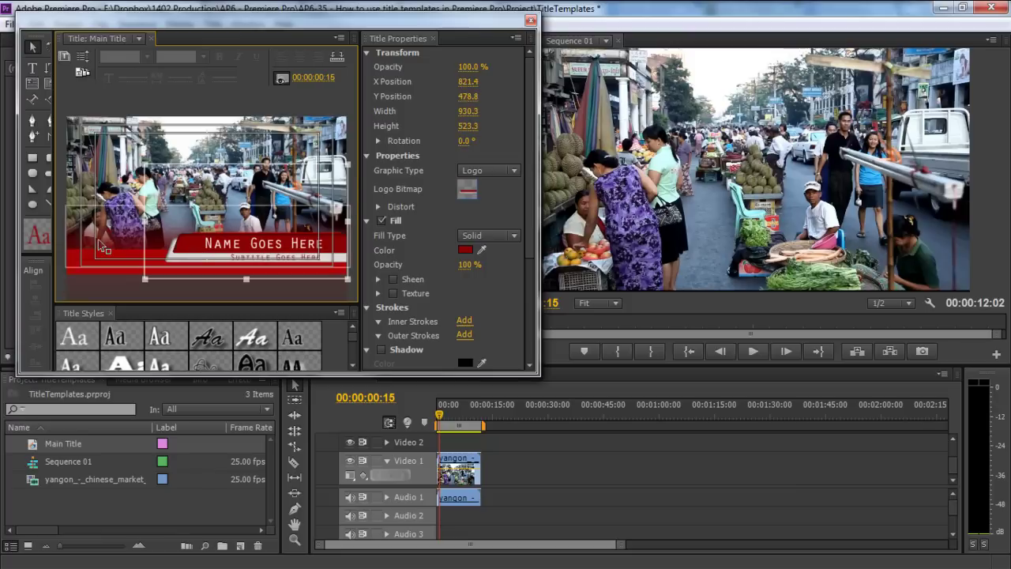
Step: Replace the 'Name Goes Here' headline with 'CHINESE MARKET' and select it all
left_click(235, 250)
double_click(235, 247)
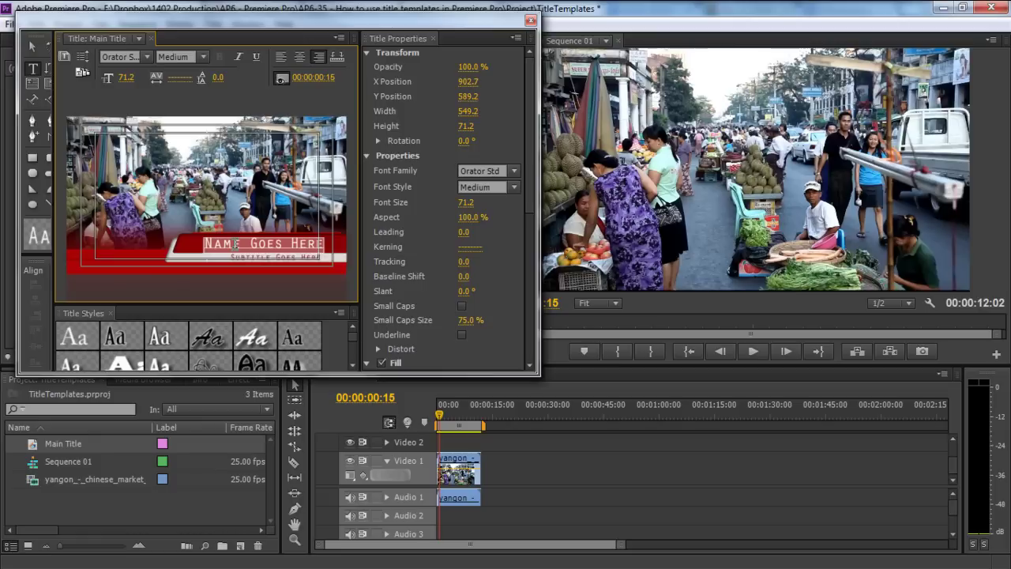
type("CHI")
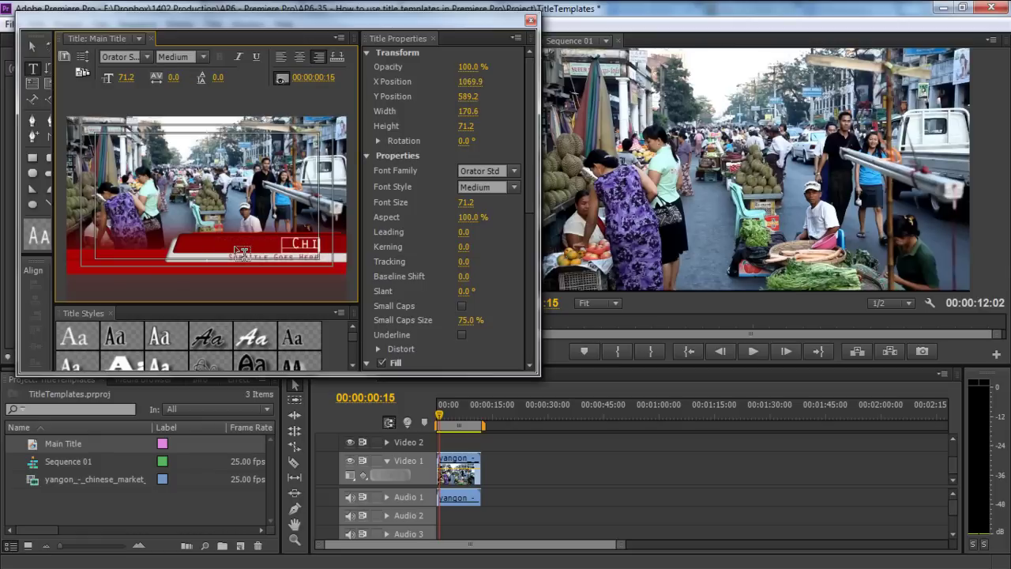
type("NESE MARKET")
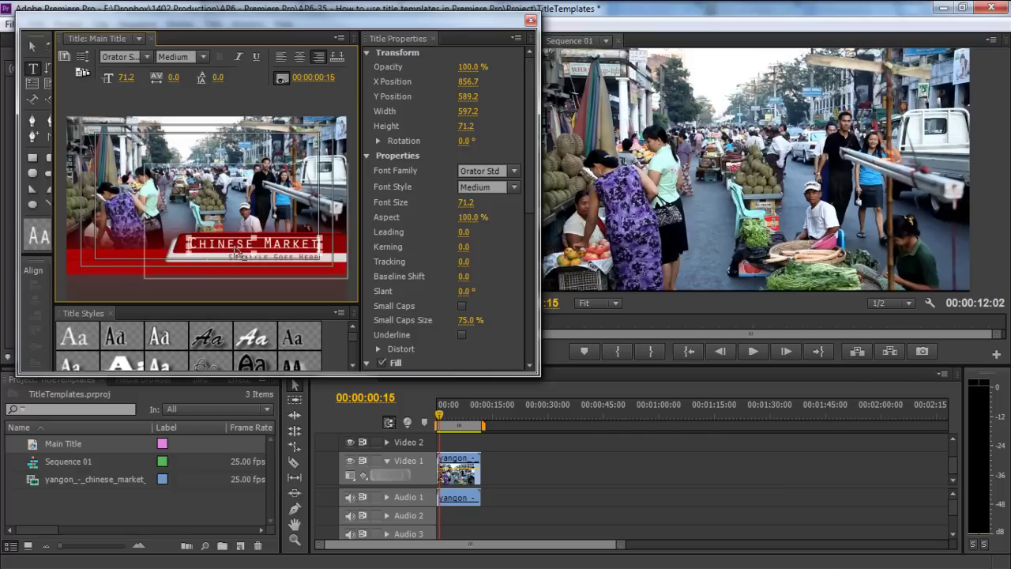
key("ctrl+a")
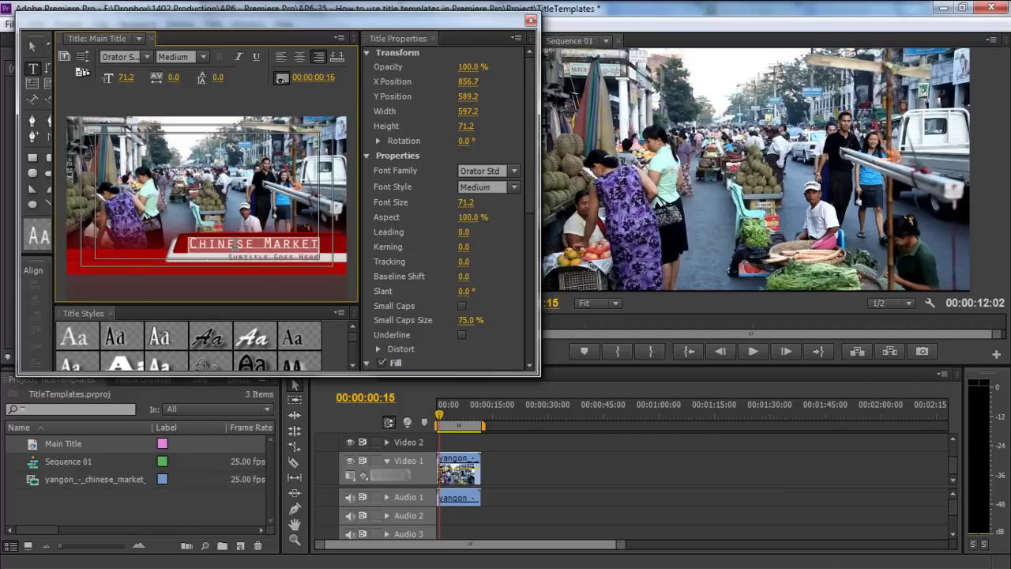
Step: Change the headline font from Orator Std to Eras Demi ITC
left_click(515, 170)
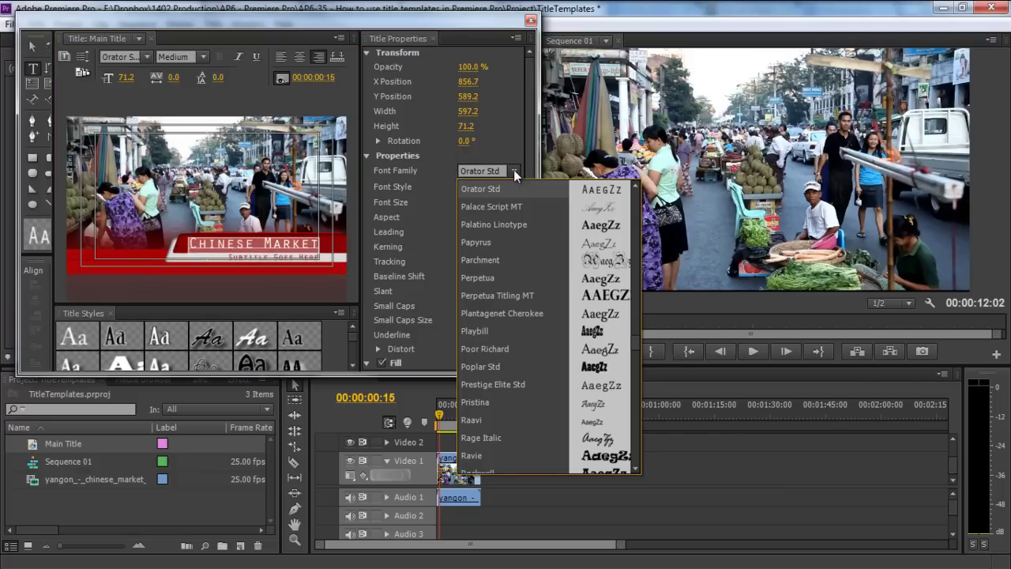
scroll(507, 218, "up", 20)
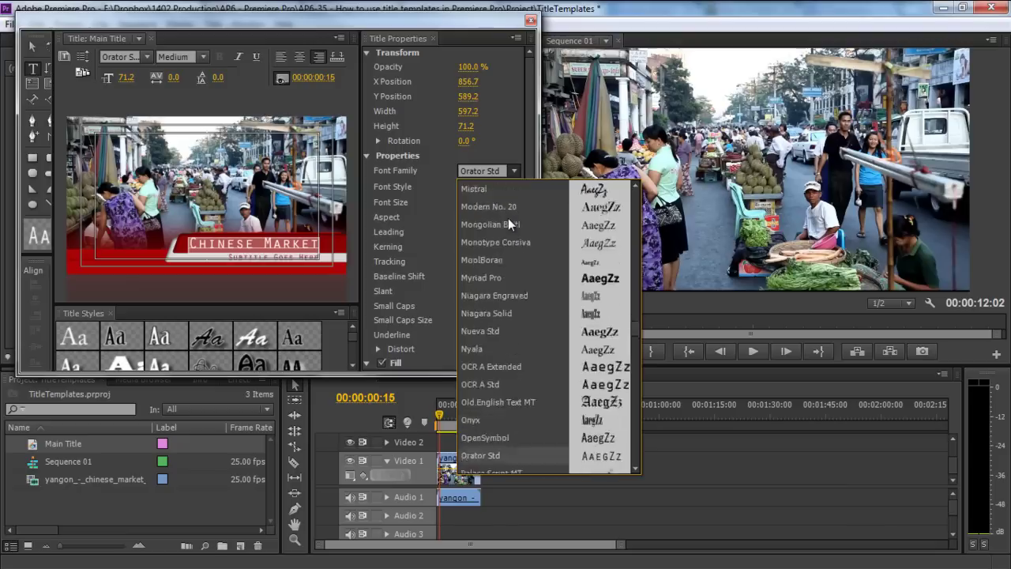
scroll(507, 217, "up", 15)
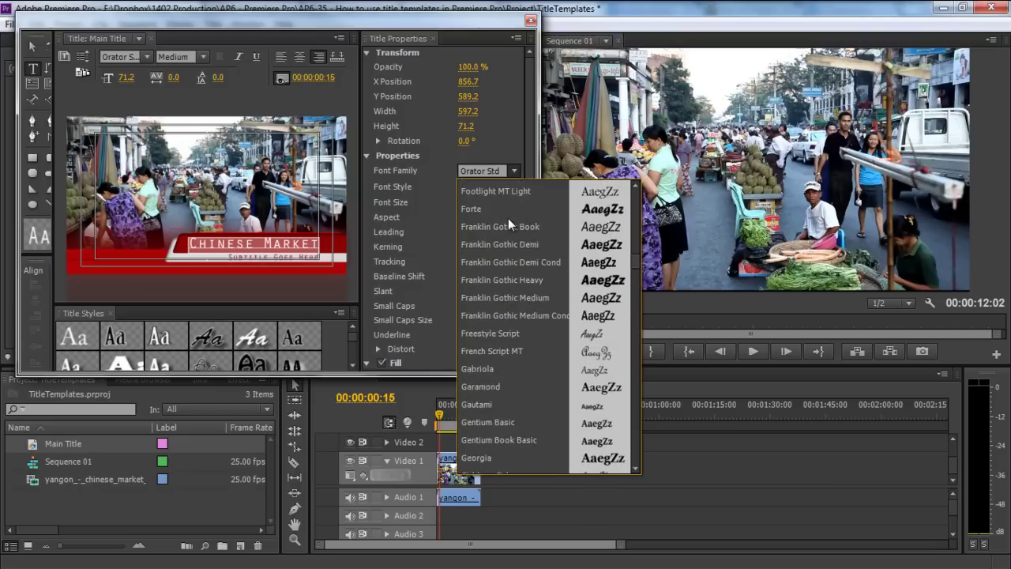
left_click(508, 218)
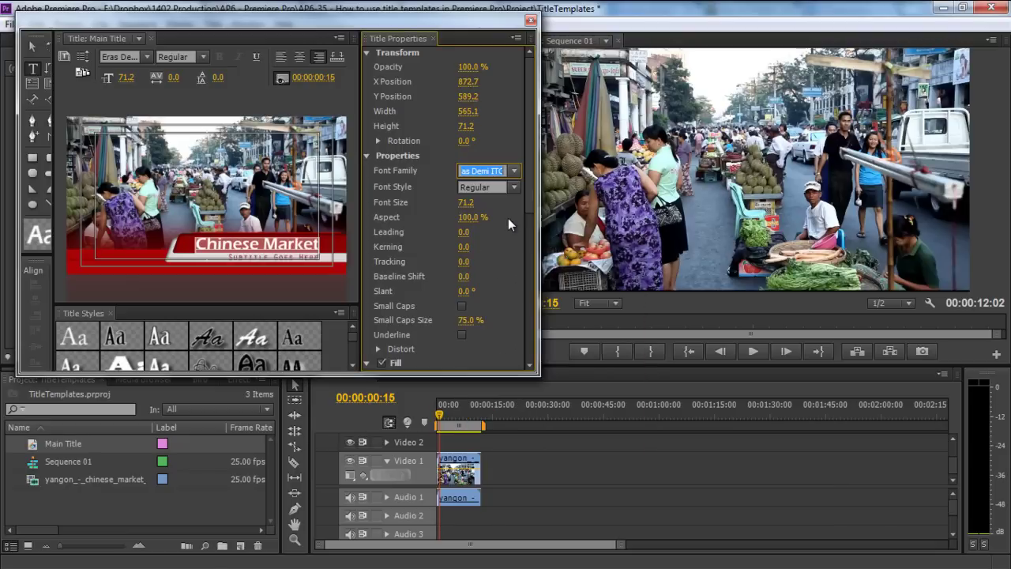
Step: Select the subtitle line and bring up its font list
left_click(285, 255)
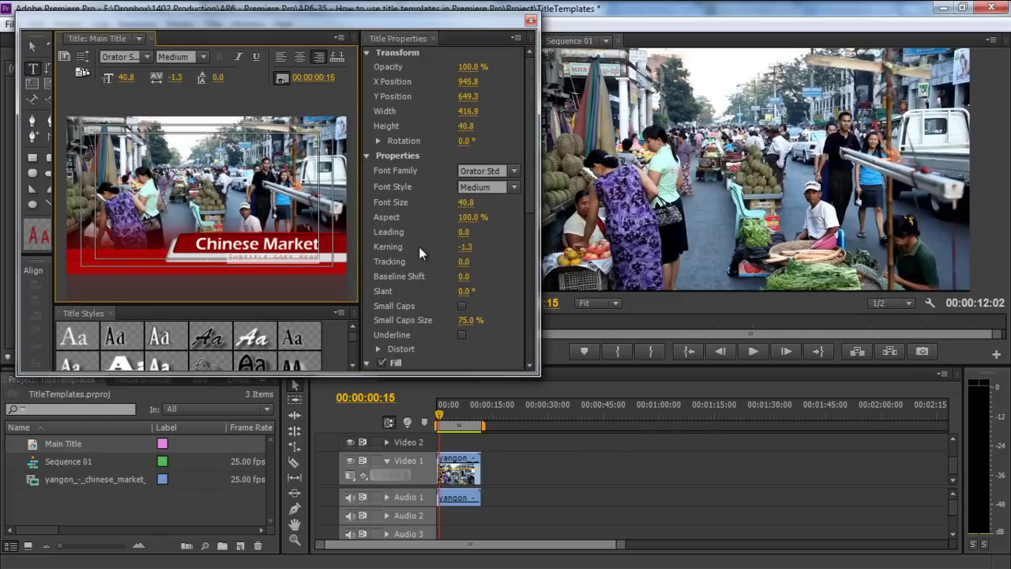
left_click(514, 171)
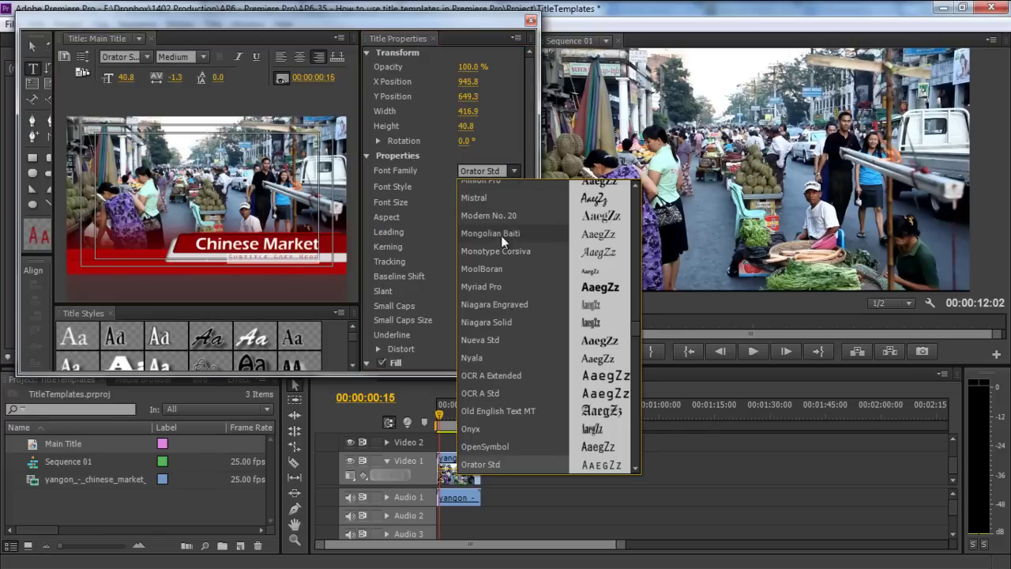
scroll(508, 252, "up", 20)
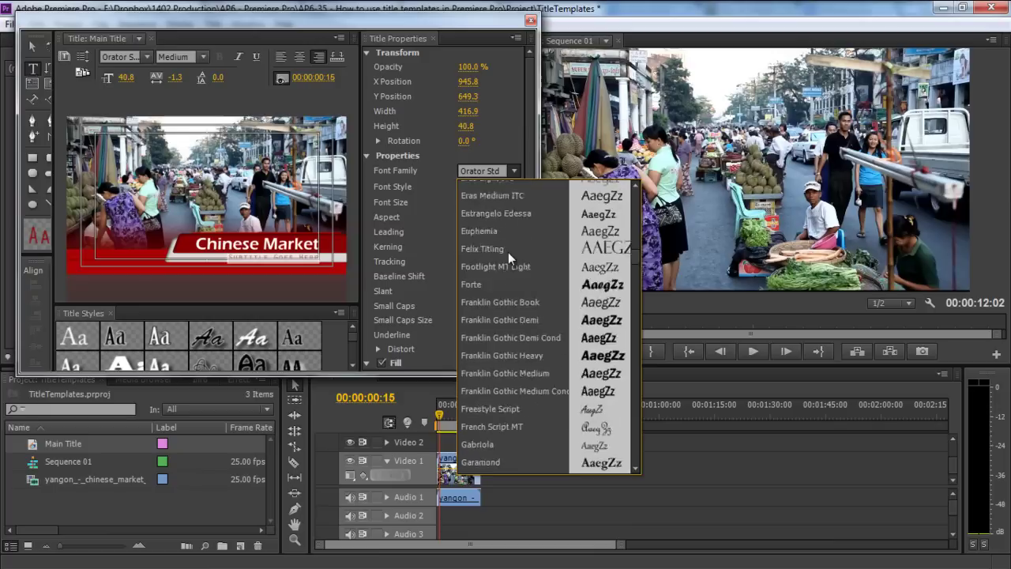
Step: Give the subtitle the Eras Bold ITC font and a black 000000 fill
left_click(500, 212)
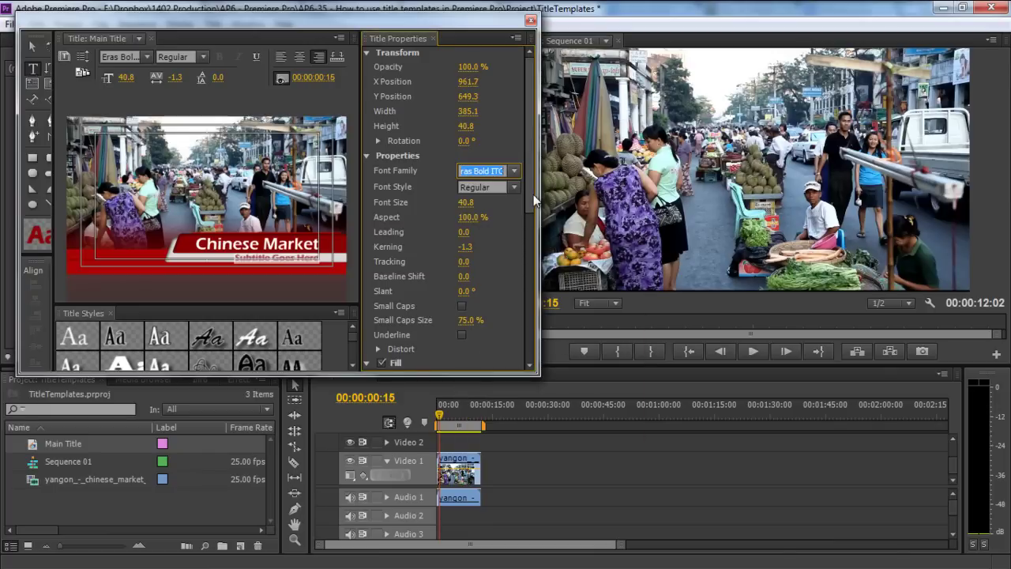
left_click_drag(529, 193, 521, 259)
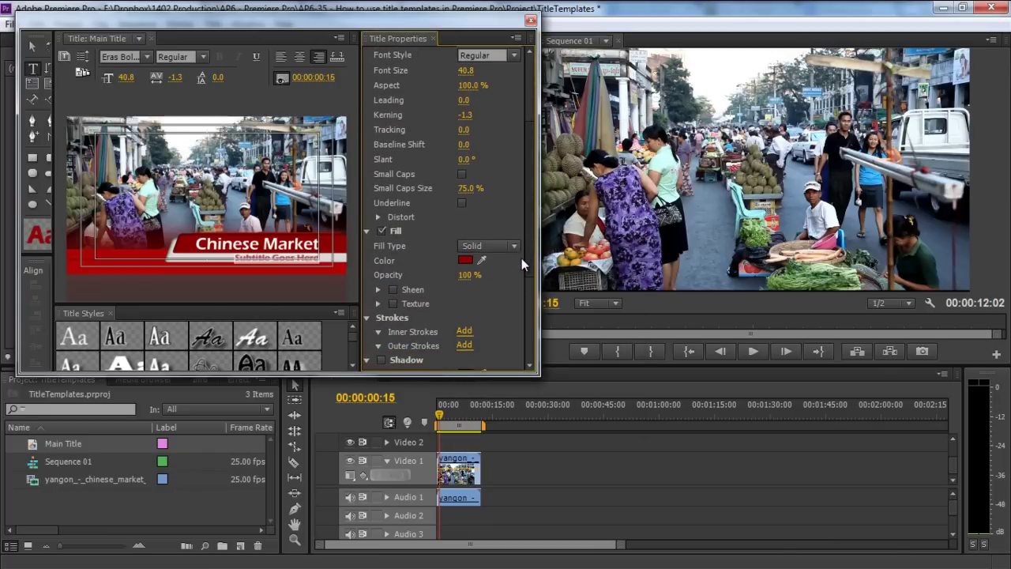
left_click(466, 259)
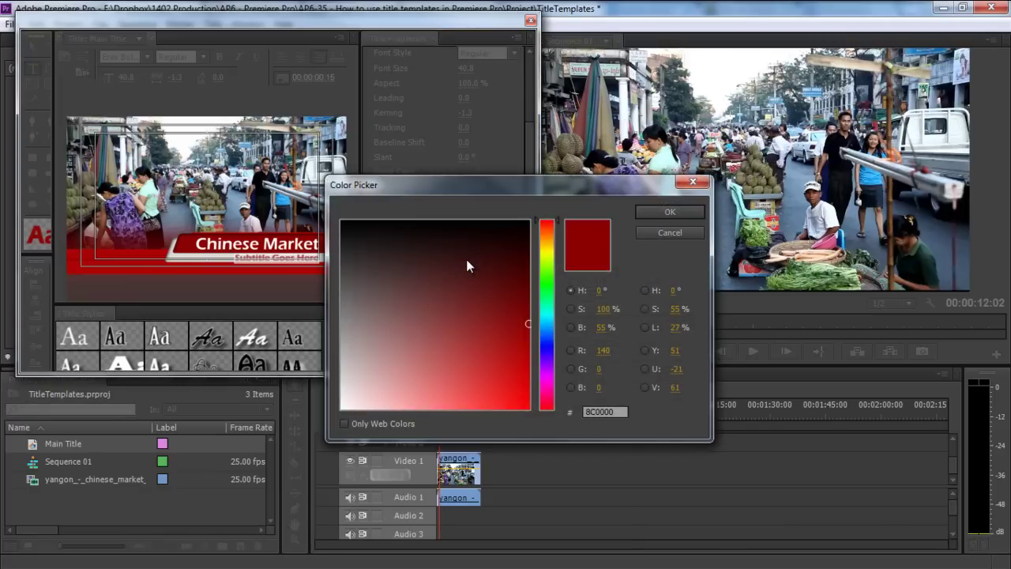
left_click_drag(474, 280, 306, 213)
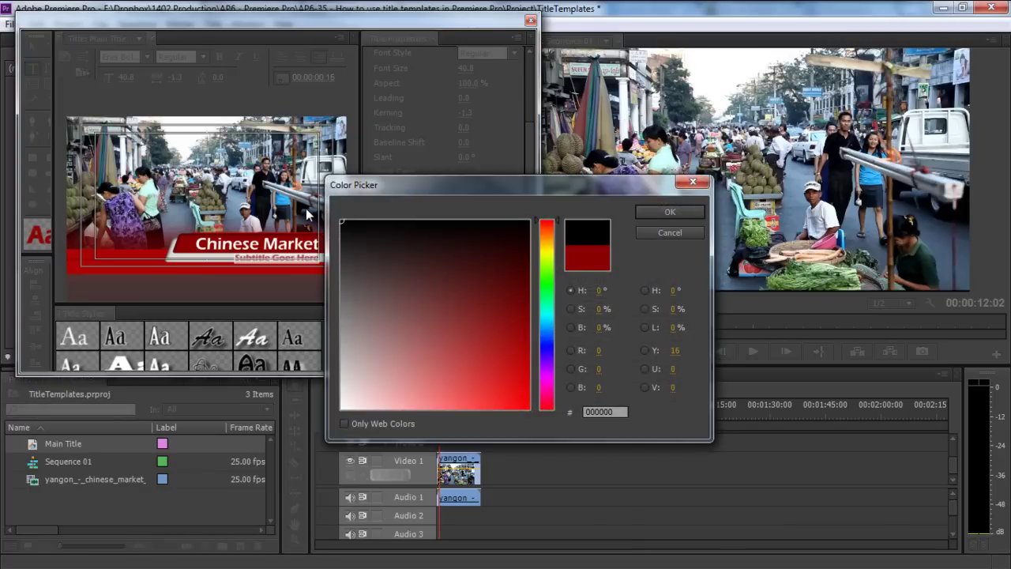
left_click(659, 211)
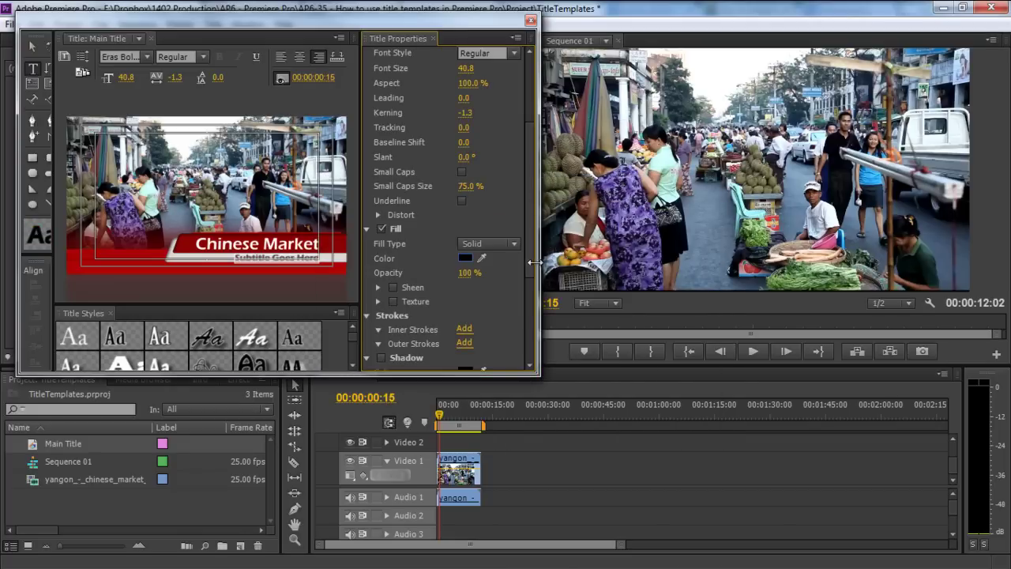
Step: Place Main Title on Video 2 above the market footage
left_click(531, 21)
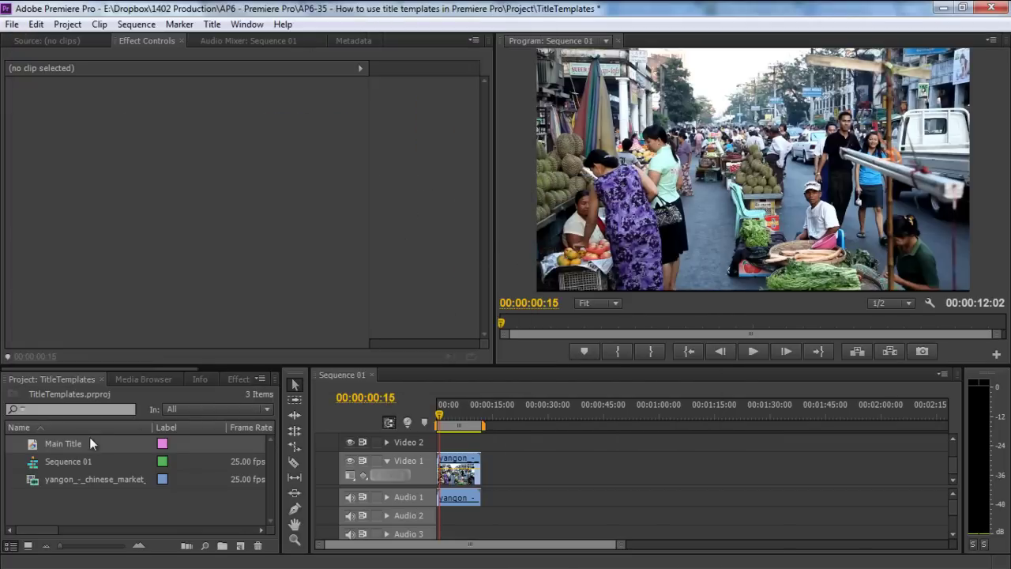
left_click_drag(53, 443, 443, 444)
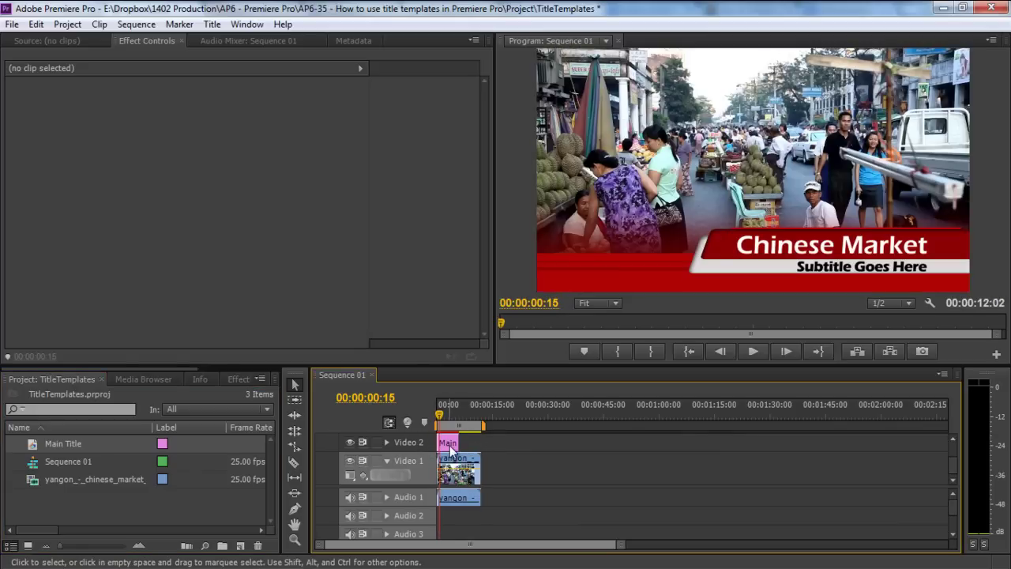
left_click(444, 444)
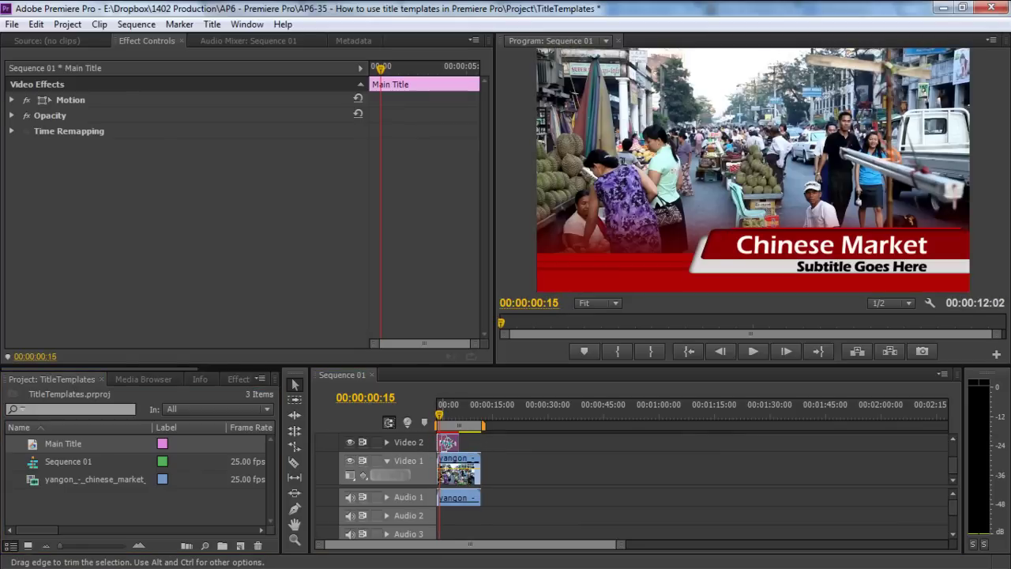
Step: Set the red lower-third bar's opacity to 75% in Main Title
double_click(446, 446)
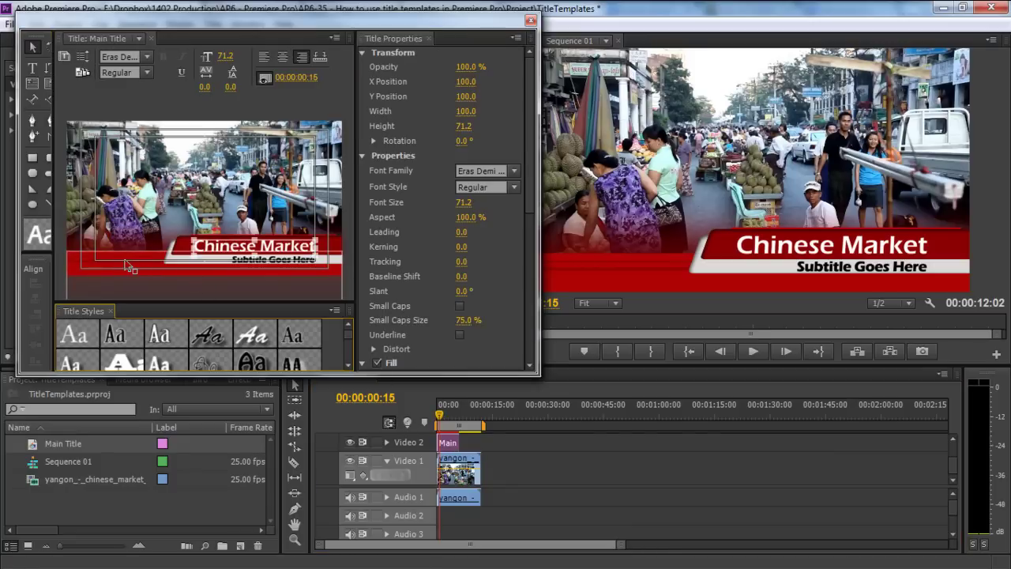
left_click(127, 264)
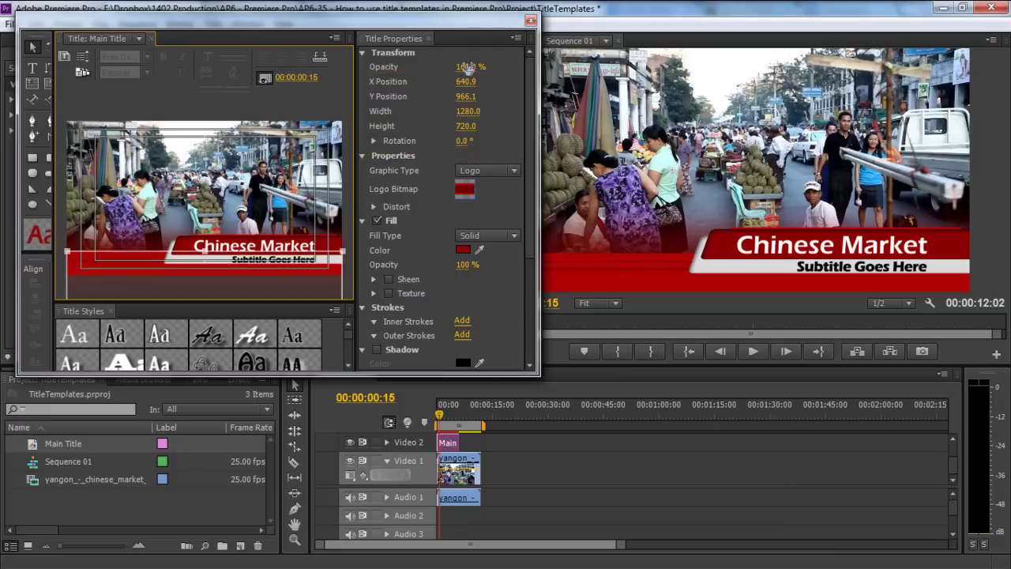
left_click(468, 68)
type("75")
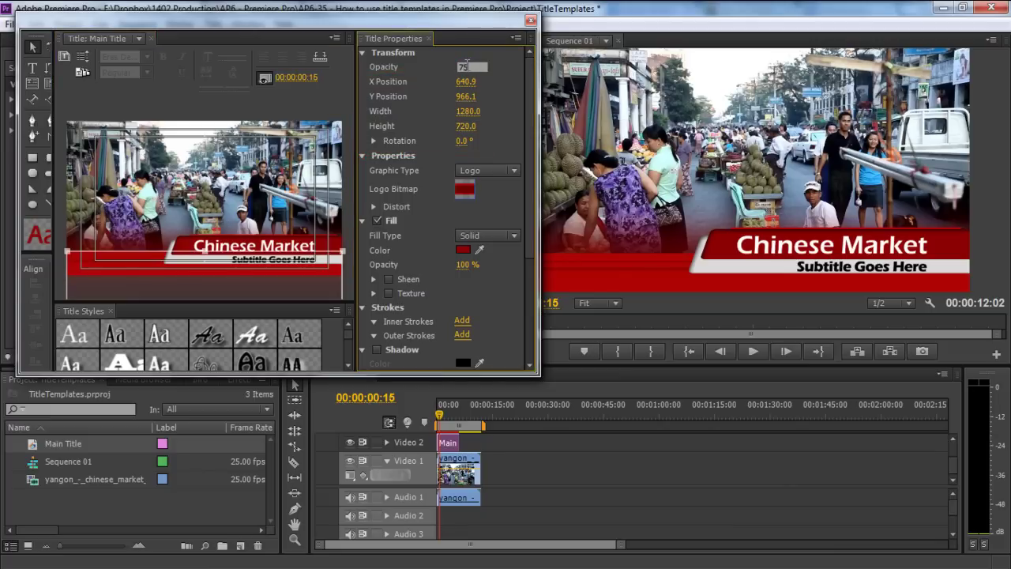
key("Return")
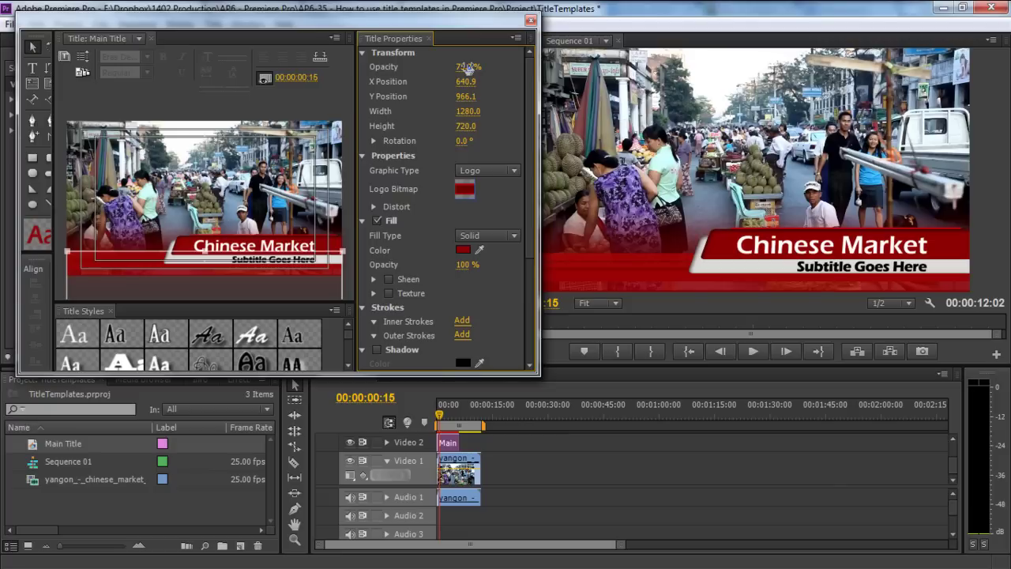
left_click(529, 21)
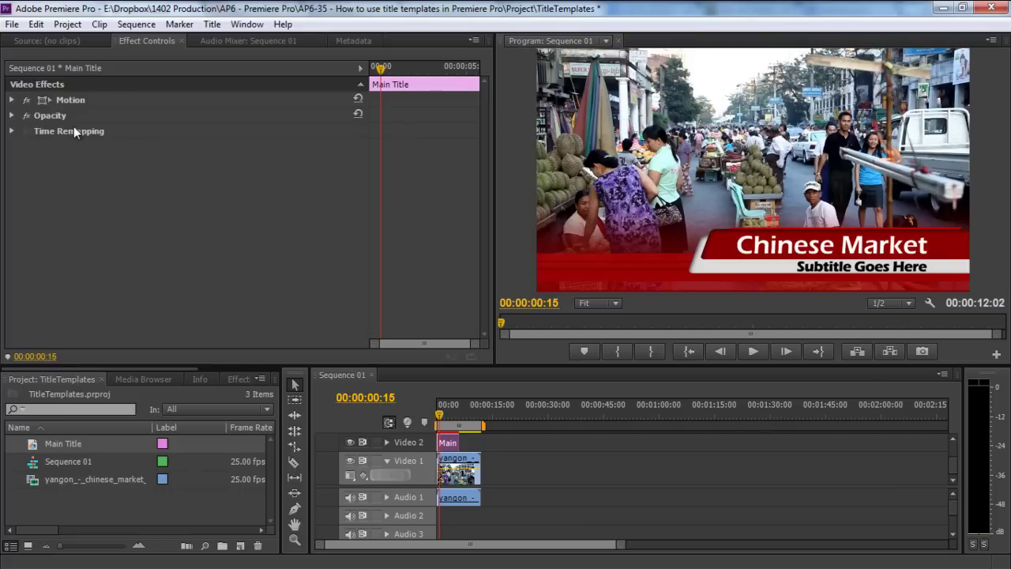
Step: Keyframe the Main Title's opacity from 0% at 00:00:00:00 to 100% at 00:00:00:15
left_click(11, 116)
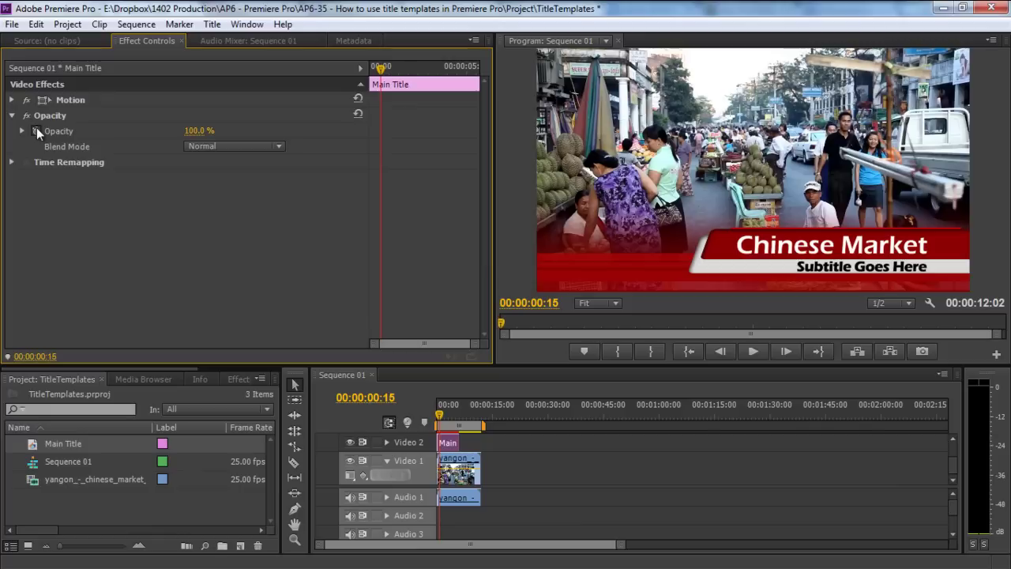
left_click(37, 127)
left_click_drag(437, 414, 416, 407)
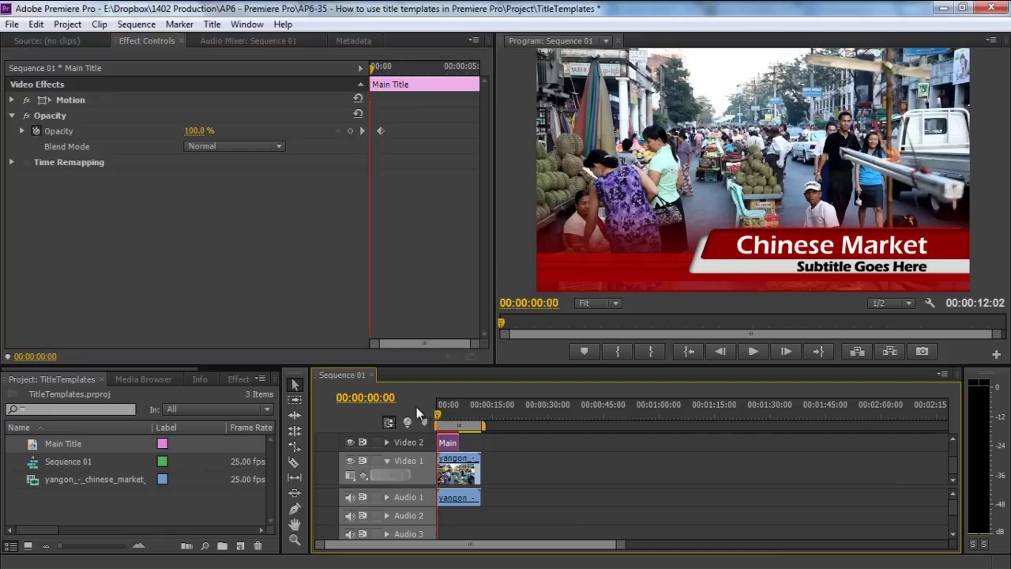
left_click(194, 130)
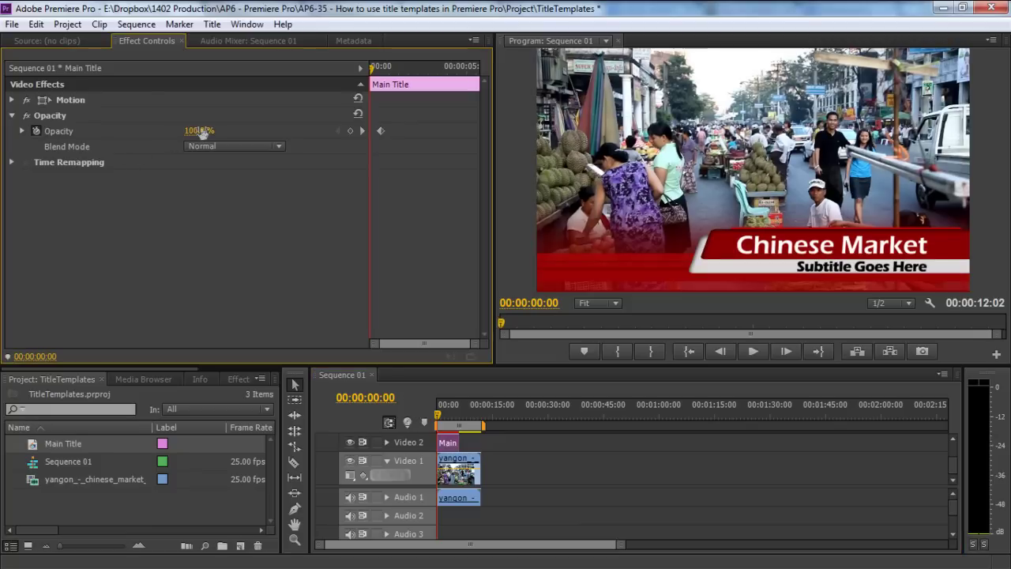
type("0")
key("Return")
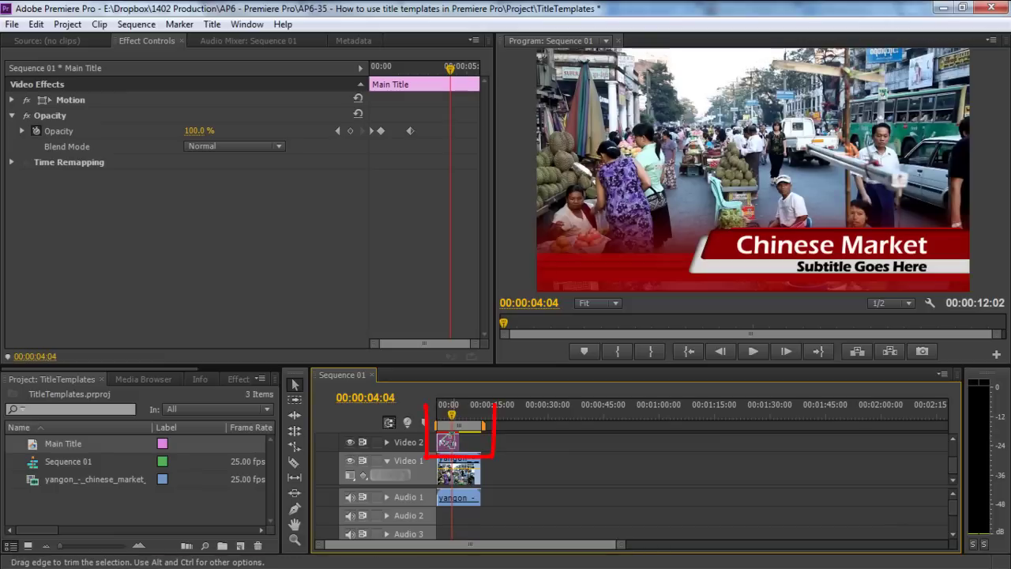
Step: Extend the Main Title on Video 2 to the footage's end, then render the work-area preview
left_click(462, 444)
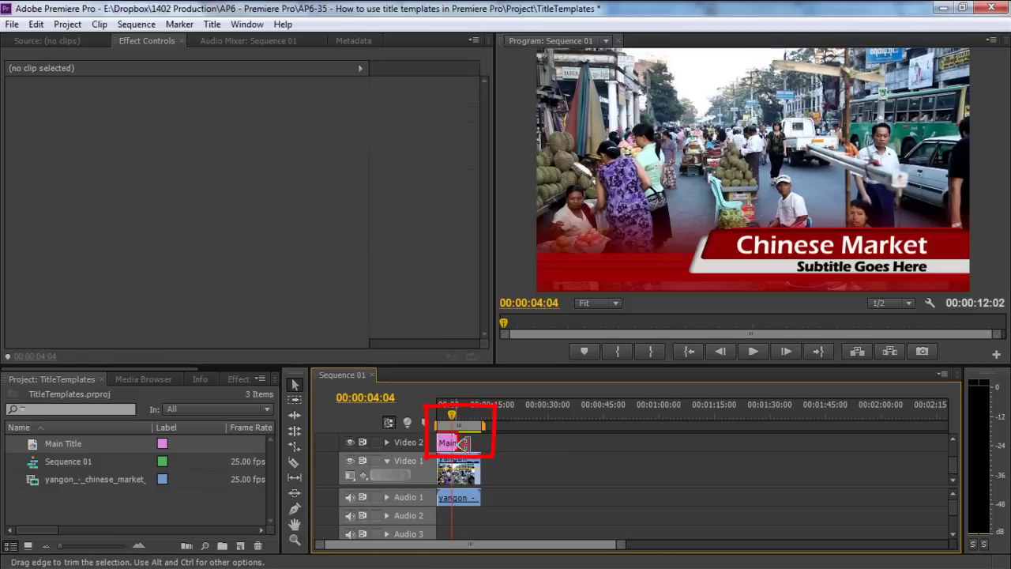
left_click_drag(462, 444, 438, 422)
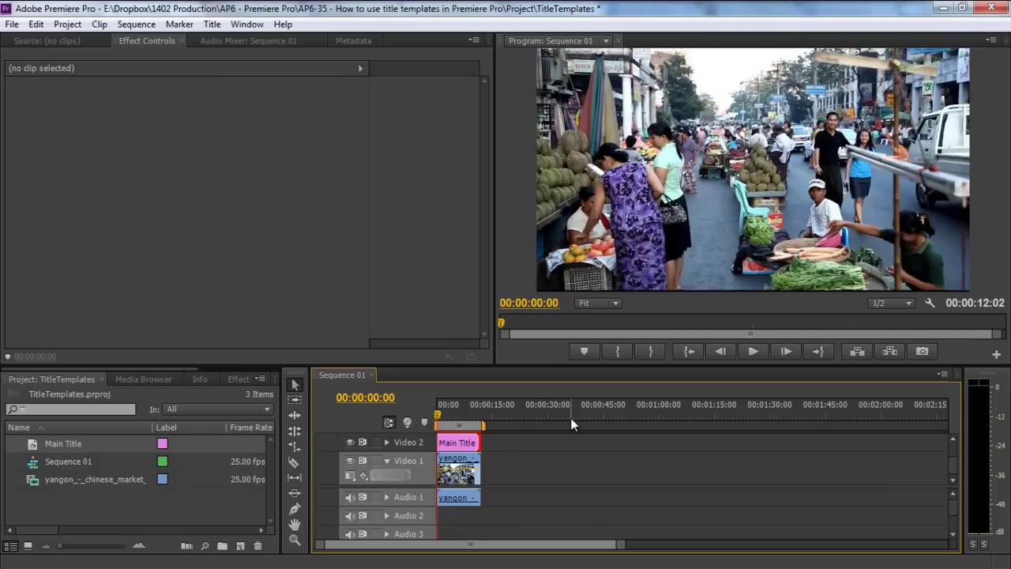
key("Return")
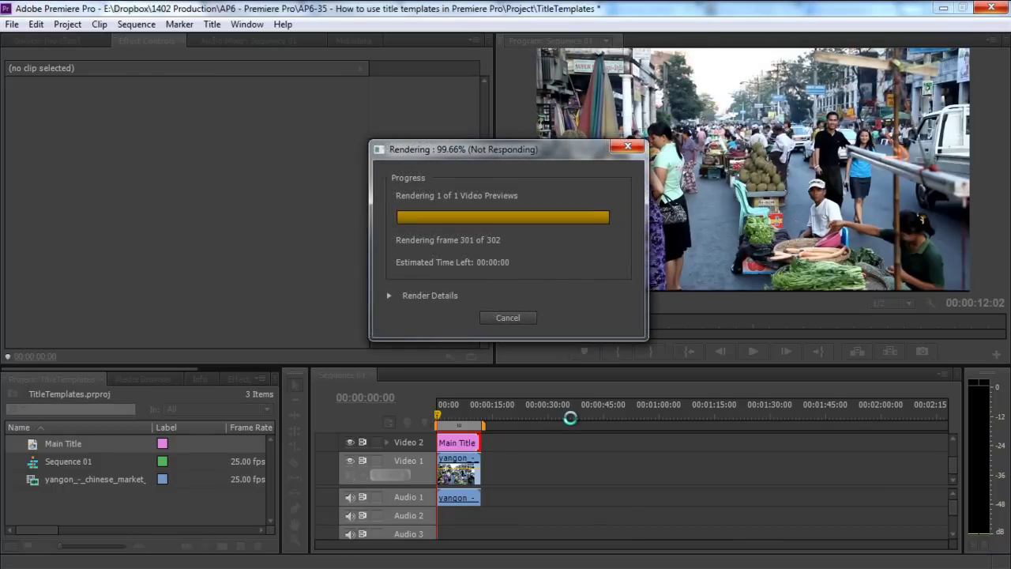